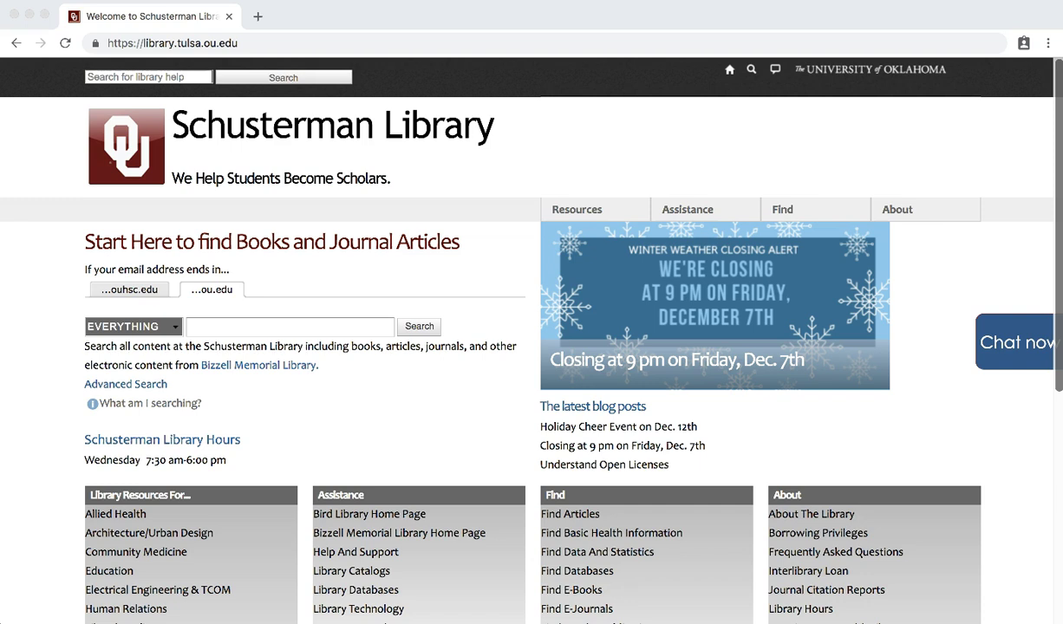
Open Ovid from the library's Find resources and choose the Ovid MEDLINE(R) 1946 to December Week 1 2018 database.
scroll(731, 498, down, 5)
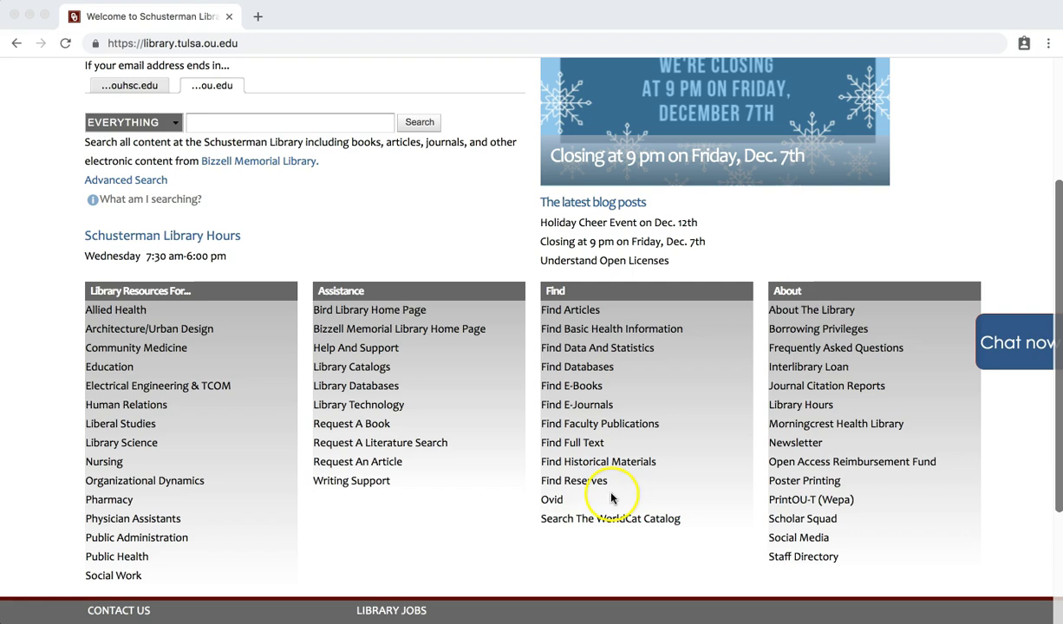
click(552, 500)
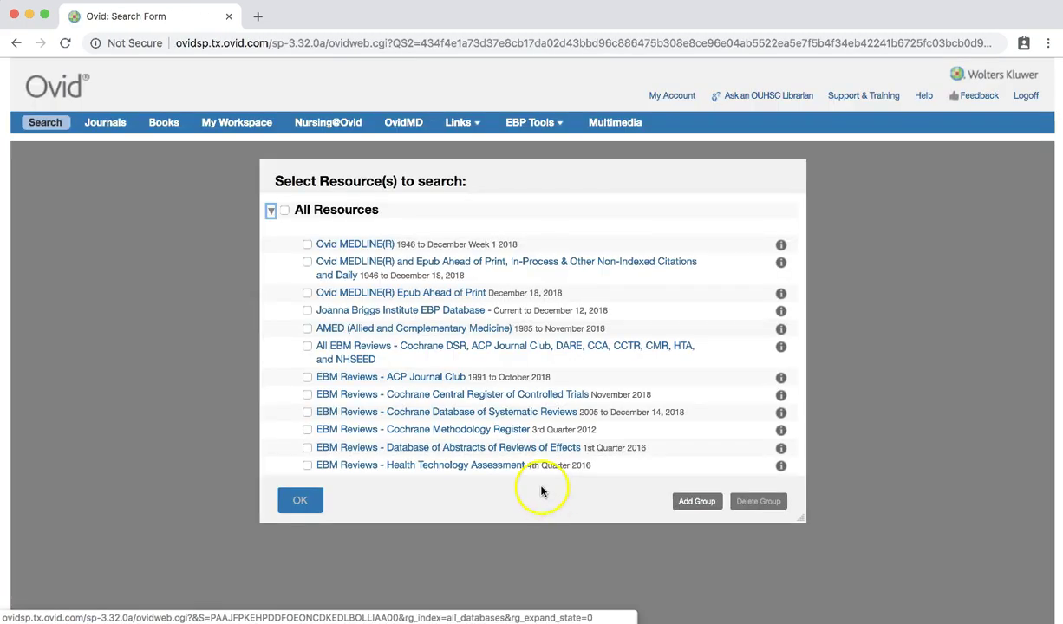
click(359, 245)
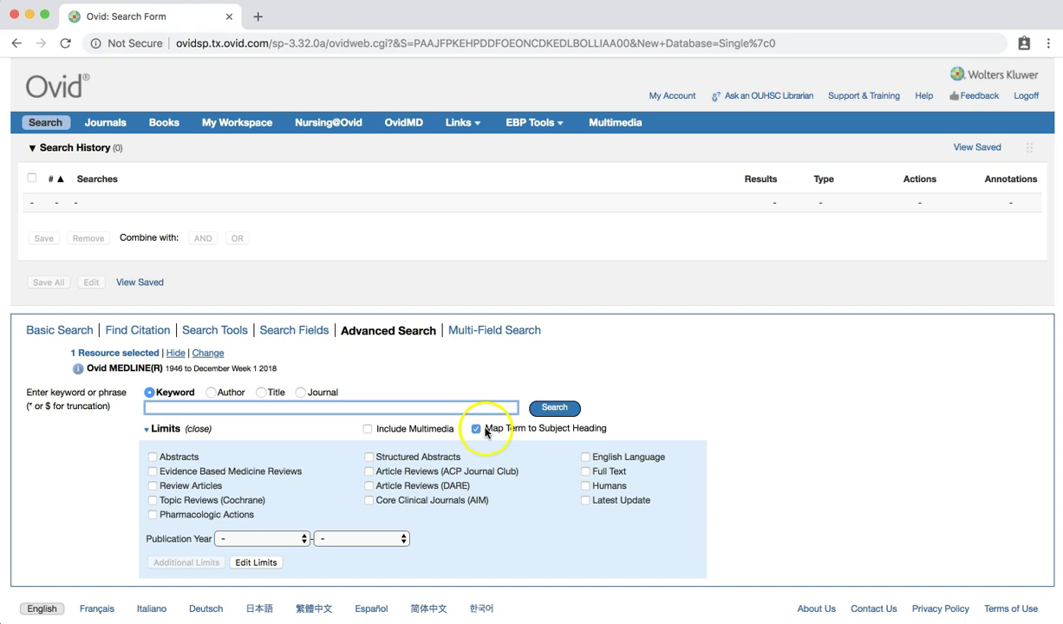
Search for "child abuse" mapped to the exploded subject heading Child Abuse, without restricting it to any subheadings.
drag(487, 429, 607, 429)
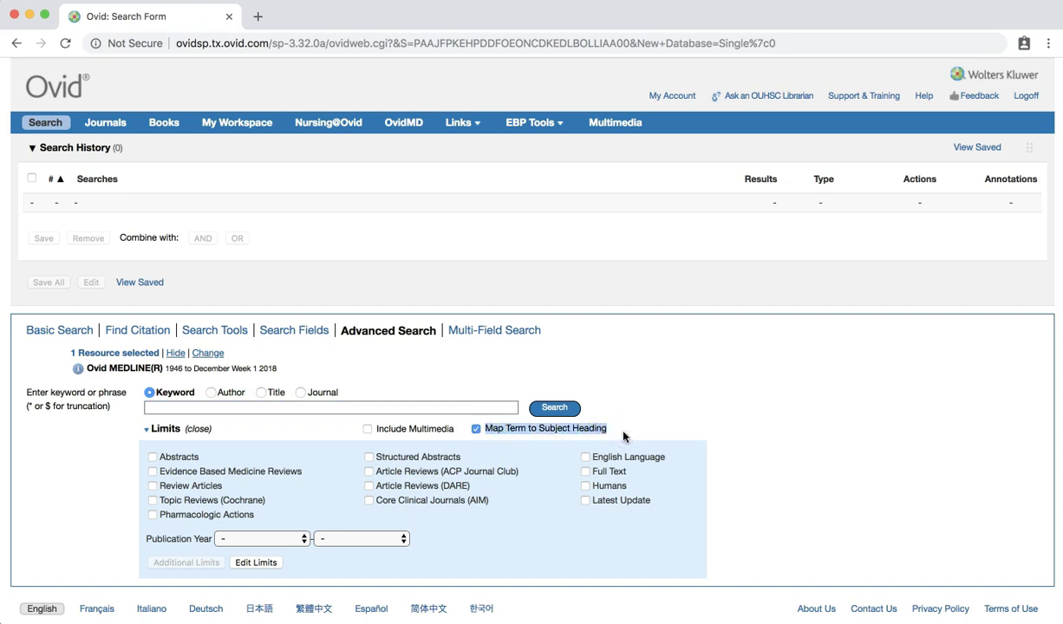
click(201, 409)
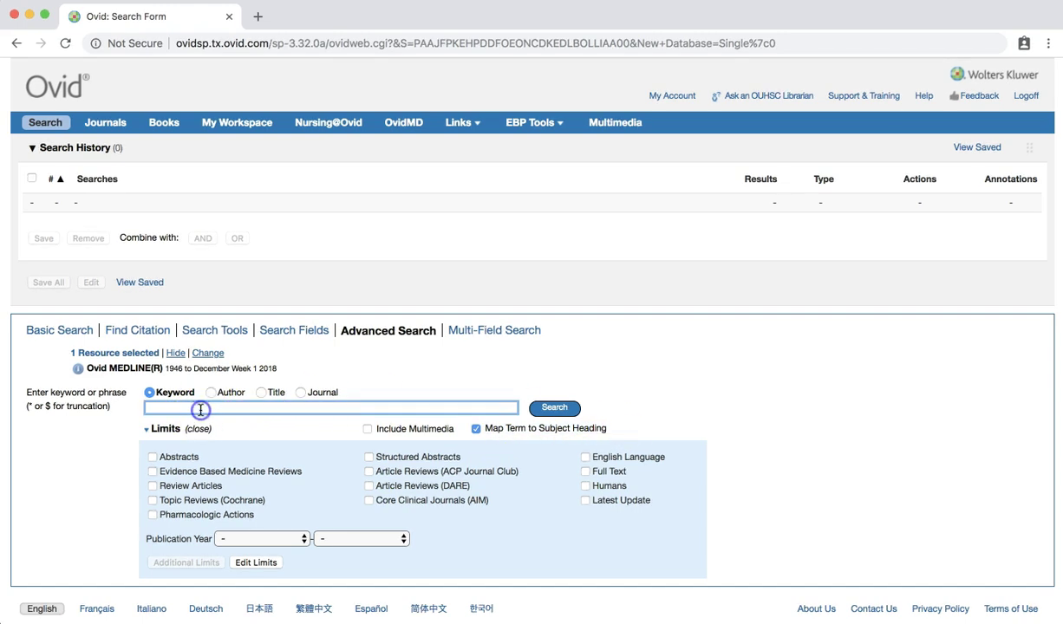
text(child abuse)
key(Return)
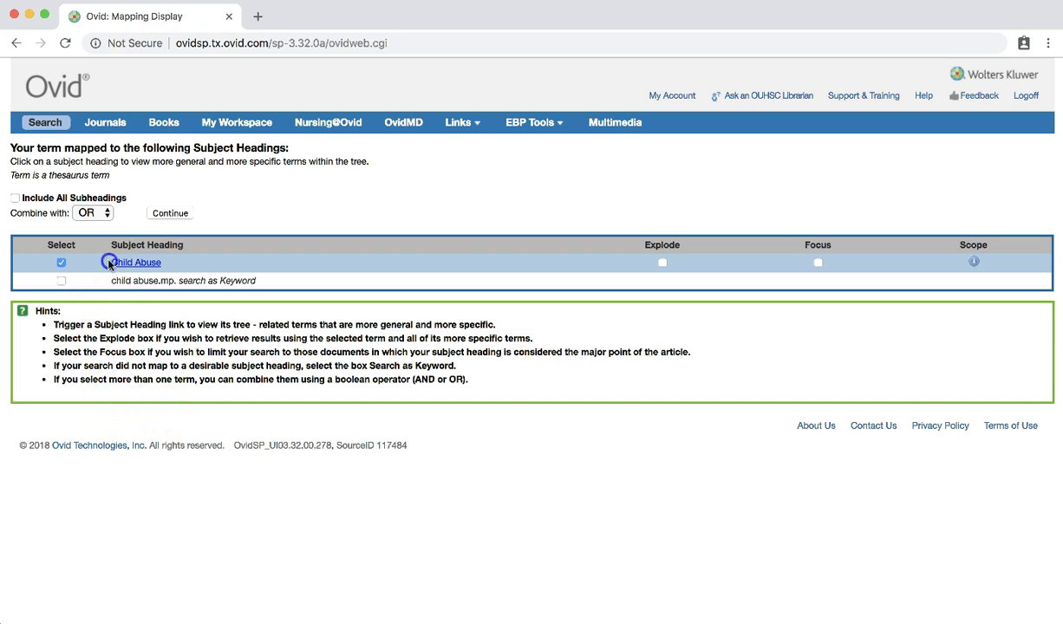
click(184, 263)
click(663, 263)
click(180, 212)
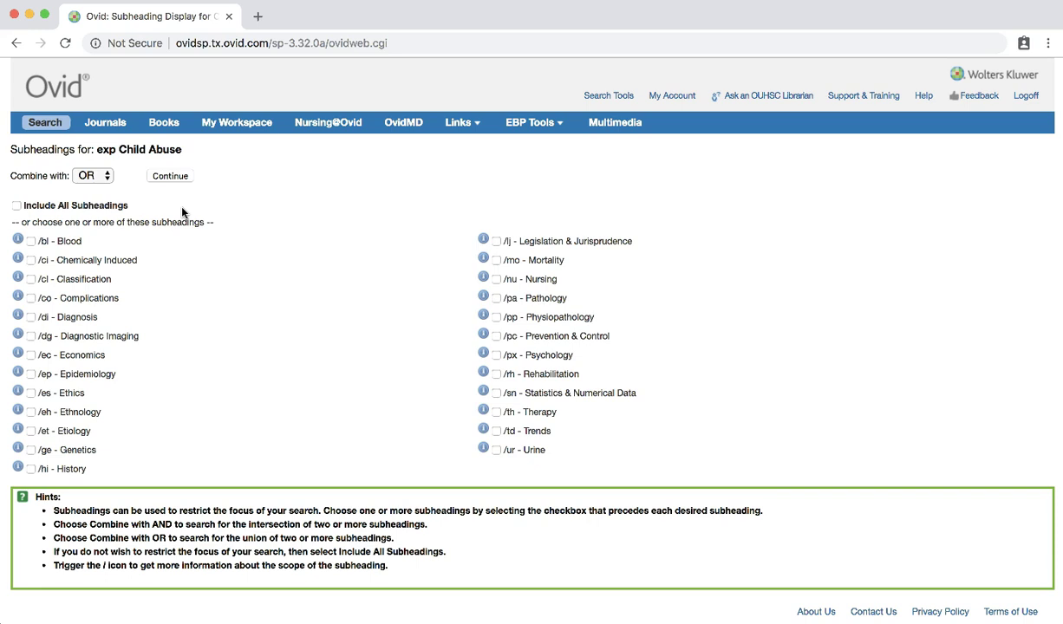
click(170, 177)
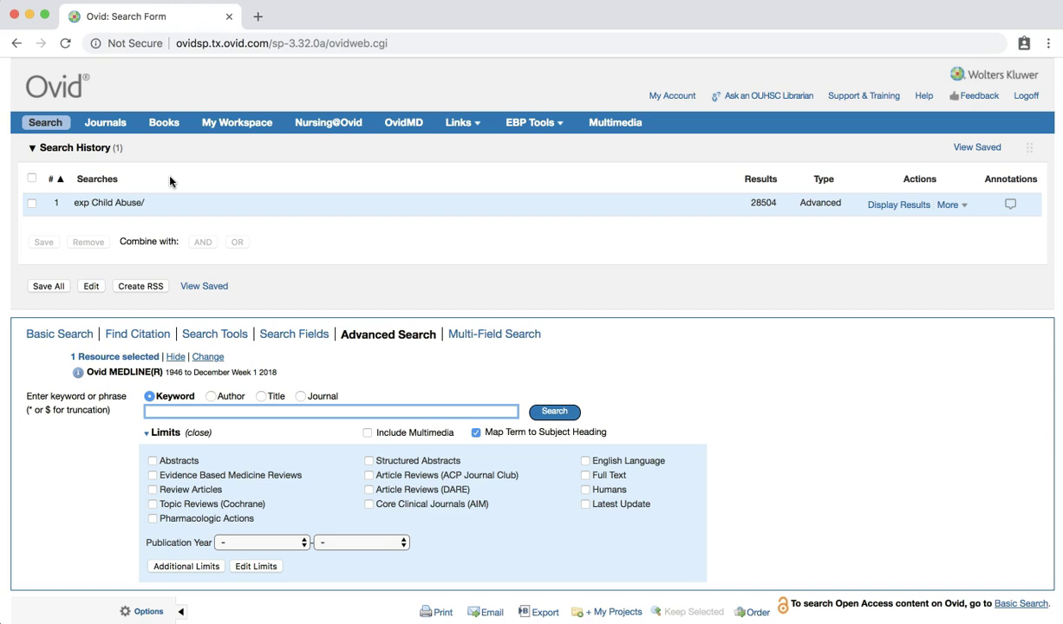
Search for "major depression" mapped to the exploded heading Depressive Disorder, Major, without restricting it to any subheadings.
click(172, 411)
text(major depression)
key(Return)
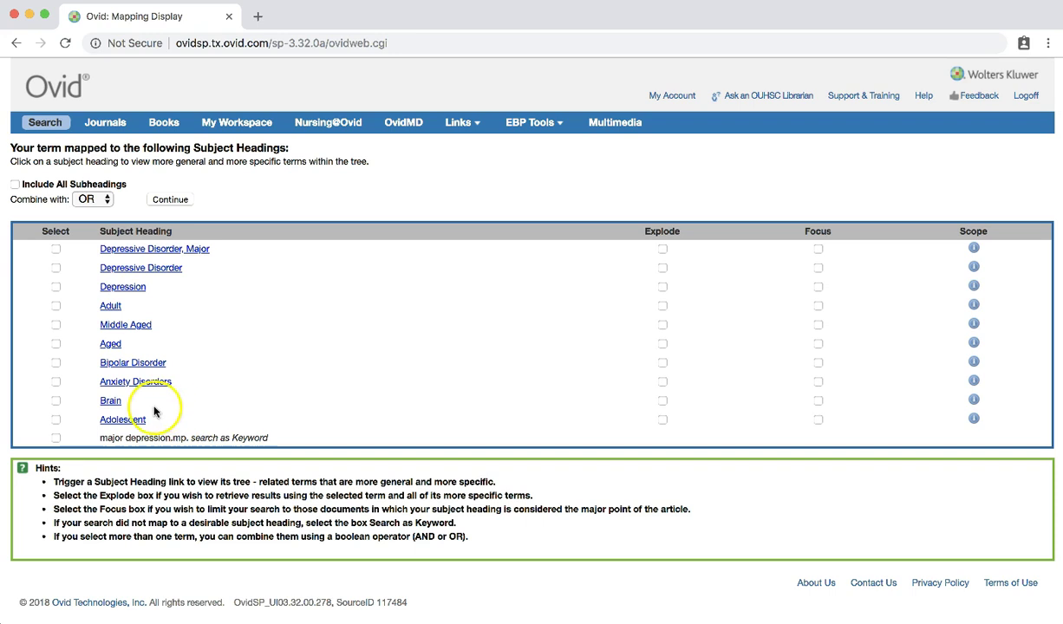
click(56, 249)
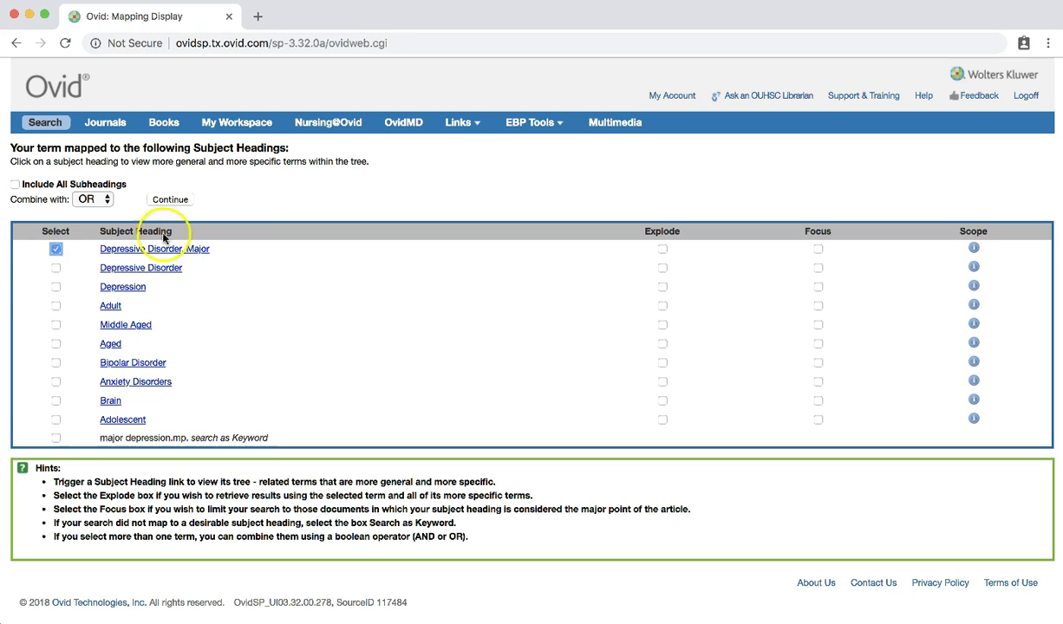
click(663, 249)
click(179, 199)
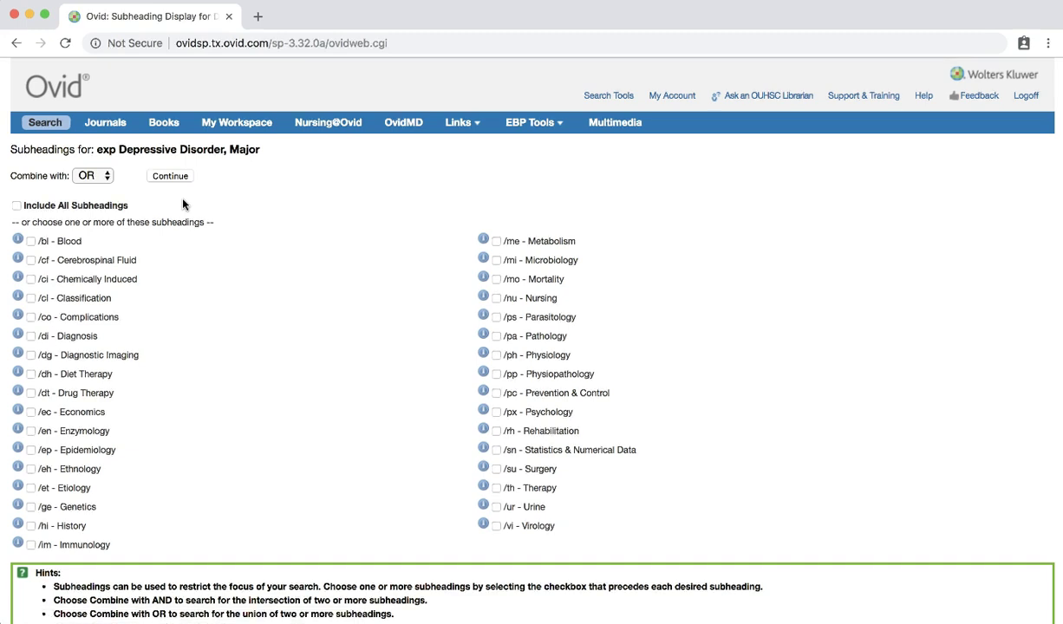
click(177, 177)
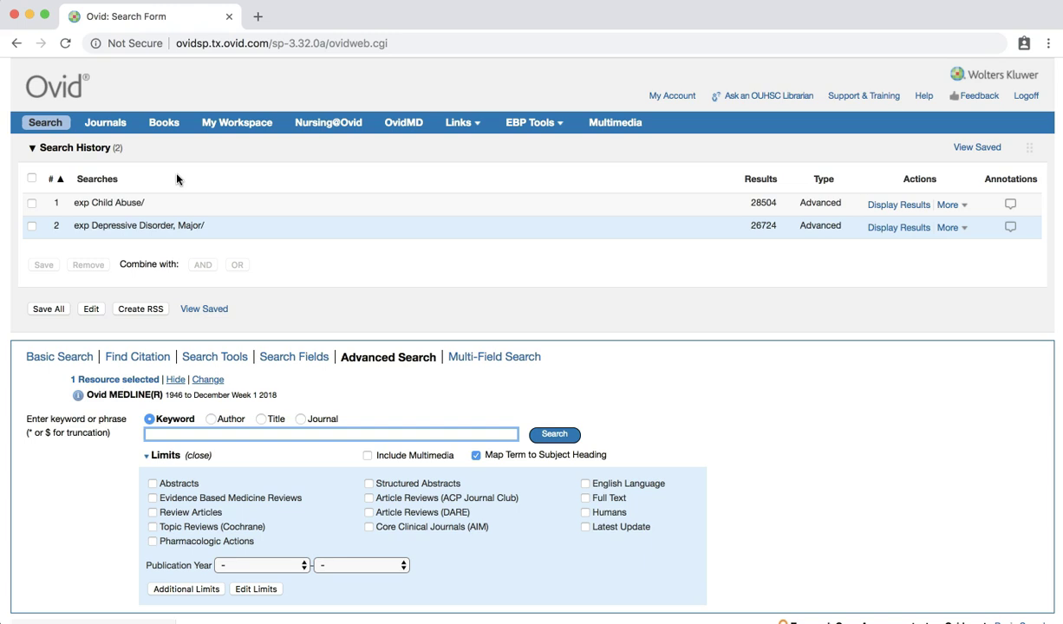
Combine the Child Abuse and Depressive Disorder, Major searches in the search history with AND.
click(31, 203)
click(32, 226)
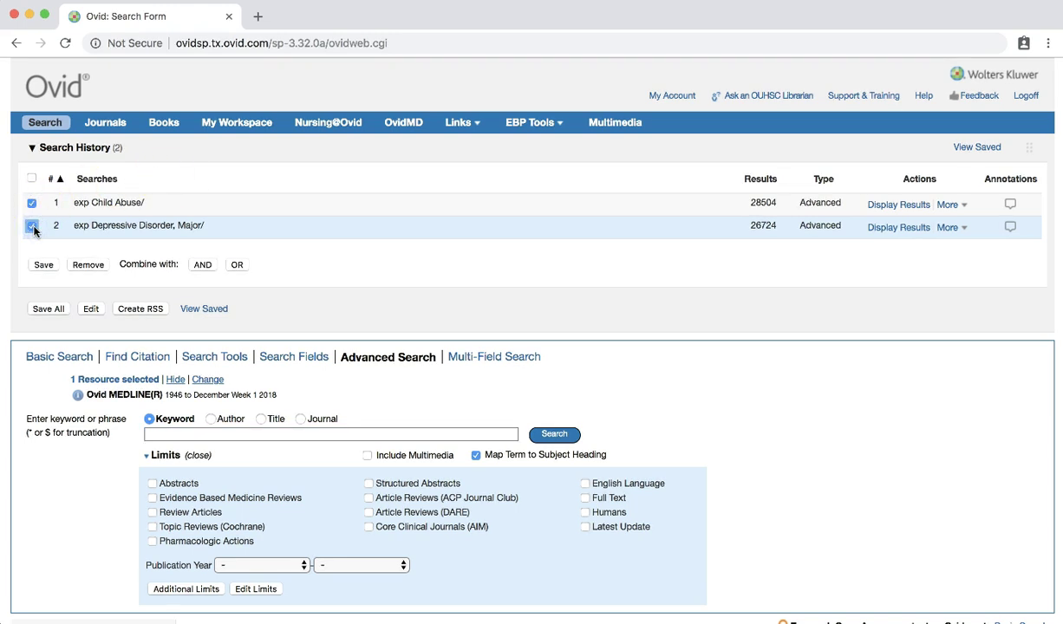
click(205, 264)
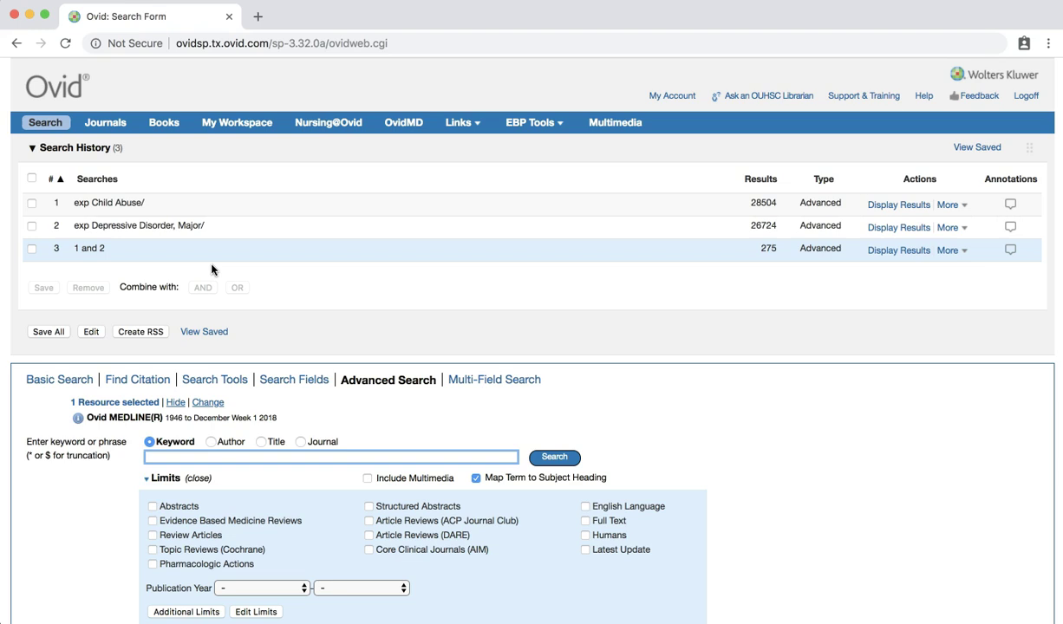
Search for "cohort studies" mapped to the subject heading Cohort Studies, unexploded and without restricting it to any subheadings.
click(161, 457)
text(cohort studies)
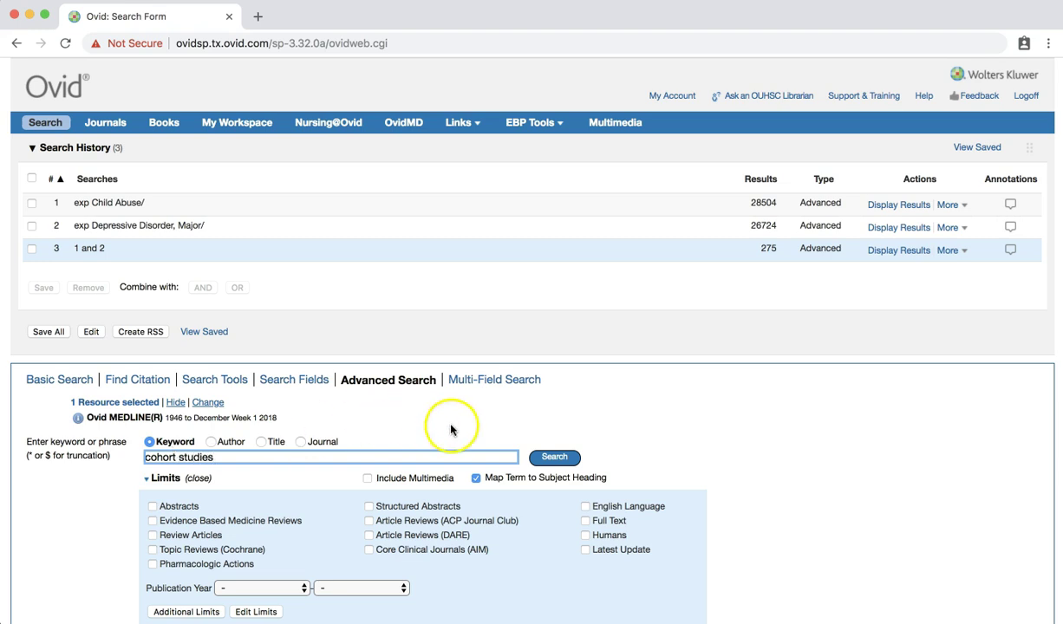
click(550, 457)
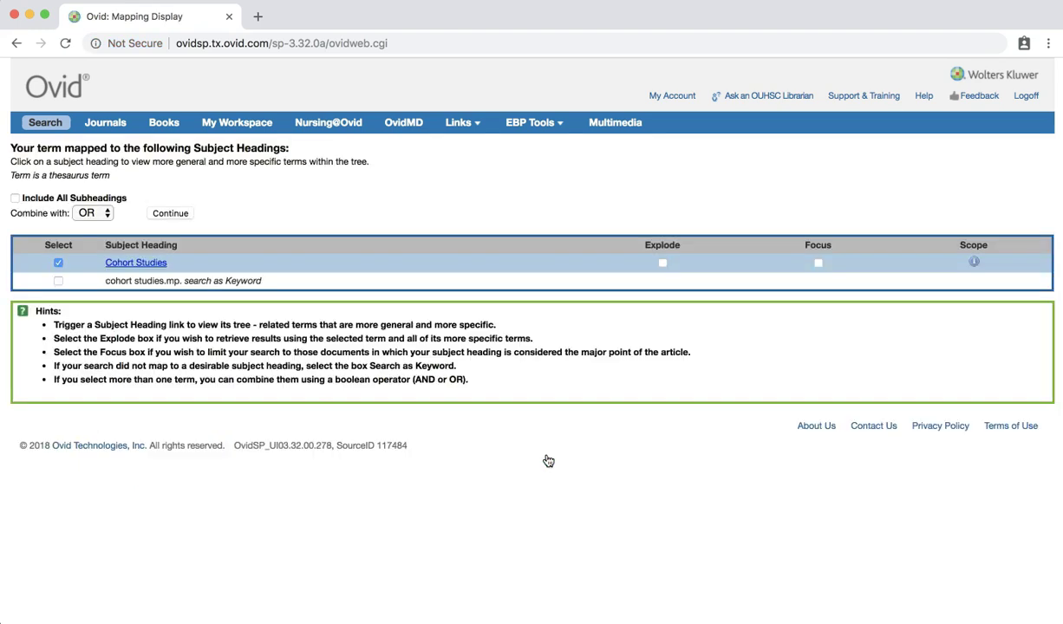
click(161, 214)
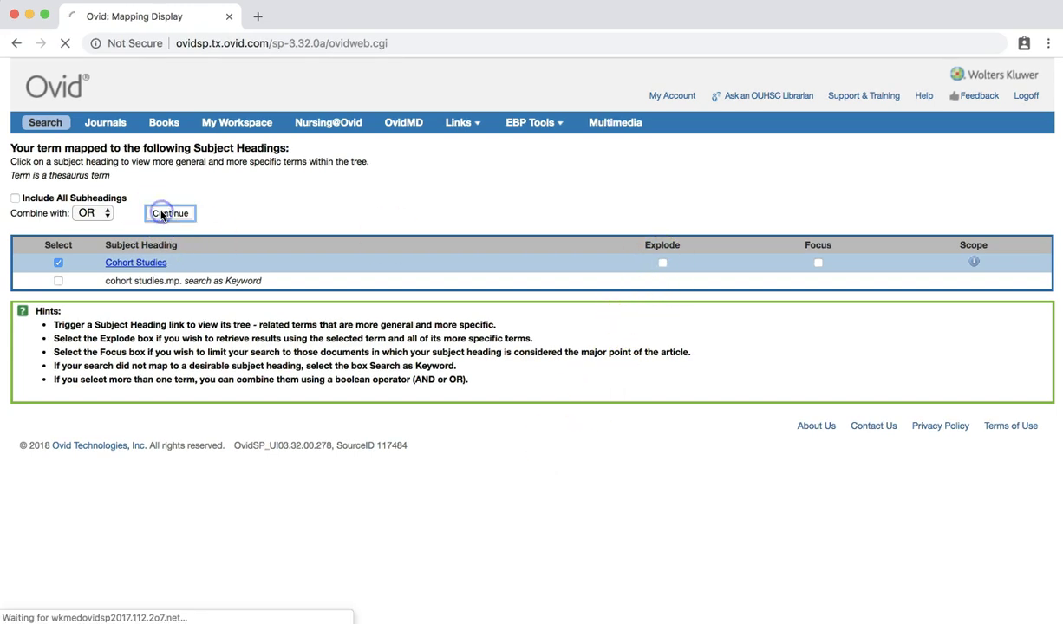
click(169, 177)
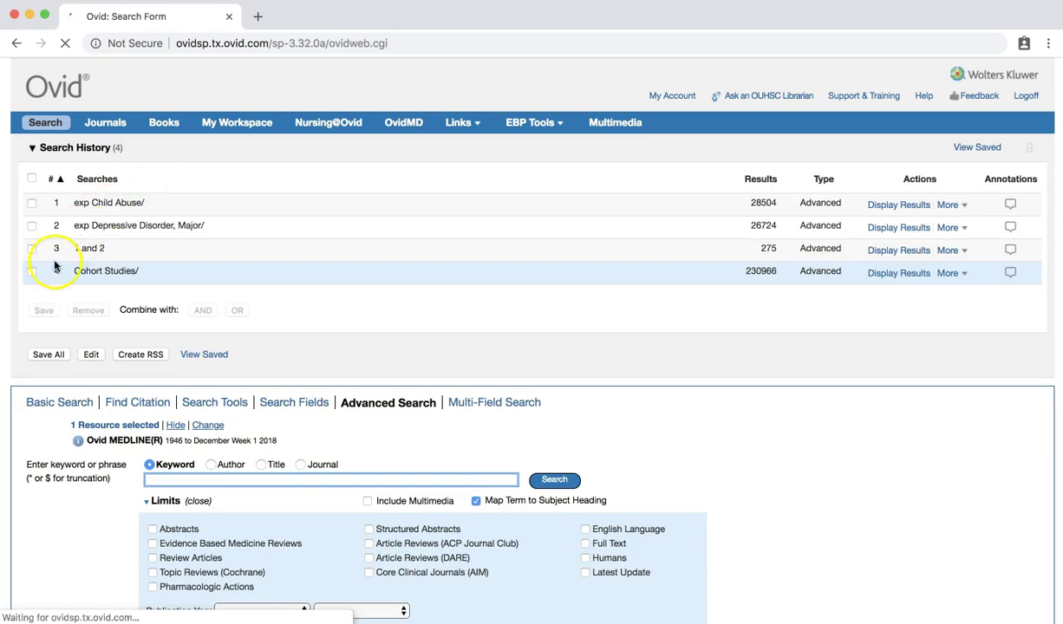
Combine the Cohort Studies search with the earlier "1 and 2" search using AND.
click(31, 271)
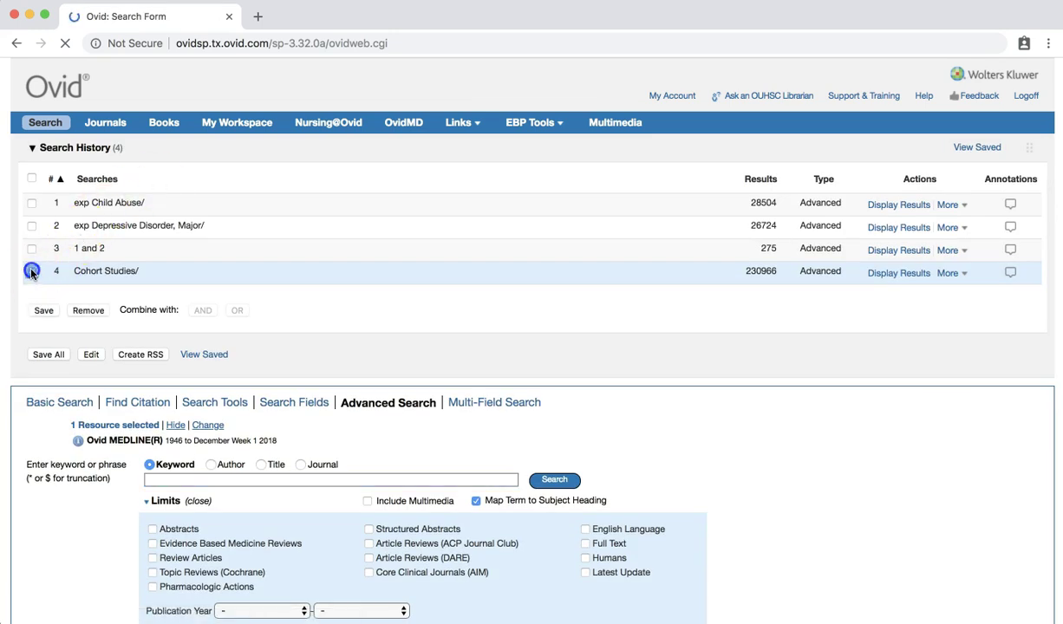
click(31, 249)
click(205, 312)
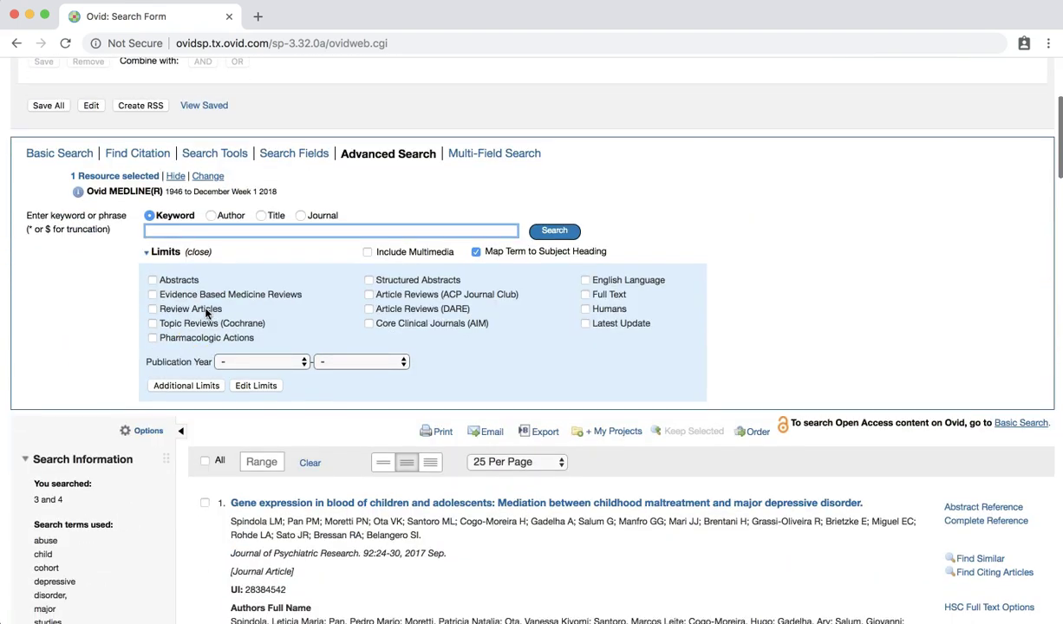
Limit the "1 and 2" search with the additional clinical query limit Prognosis (best balance of sensitivity and specificity).
click(178, 388)
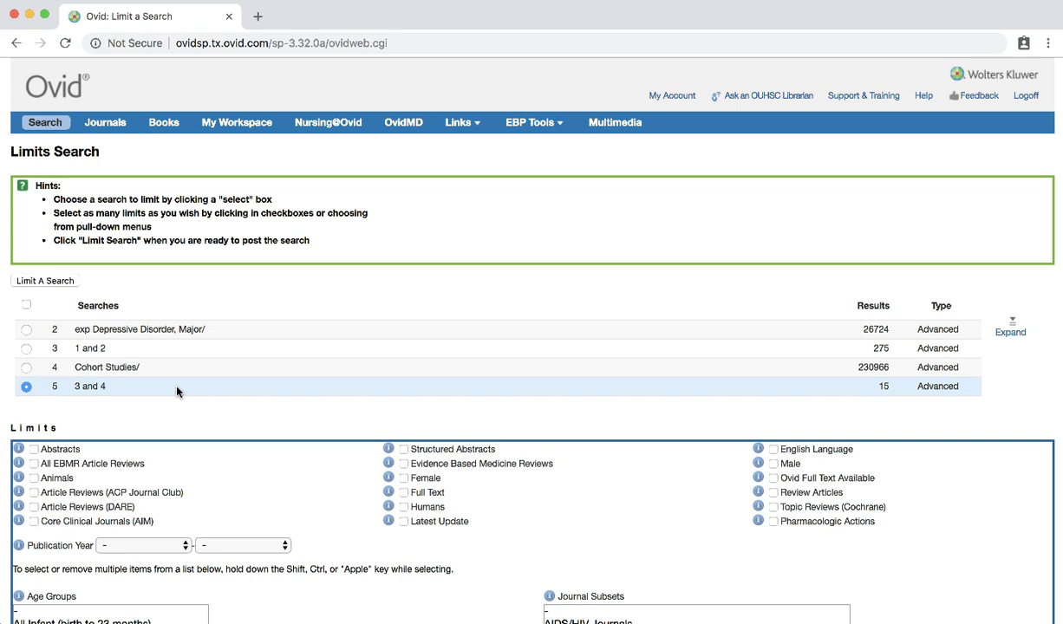
click(27, 350)
scroll(55, 379, down, 10)
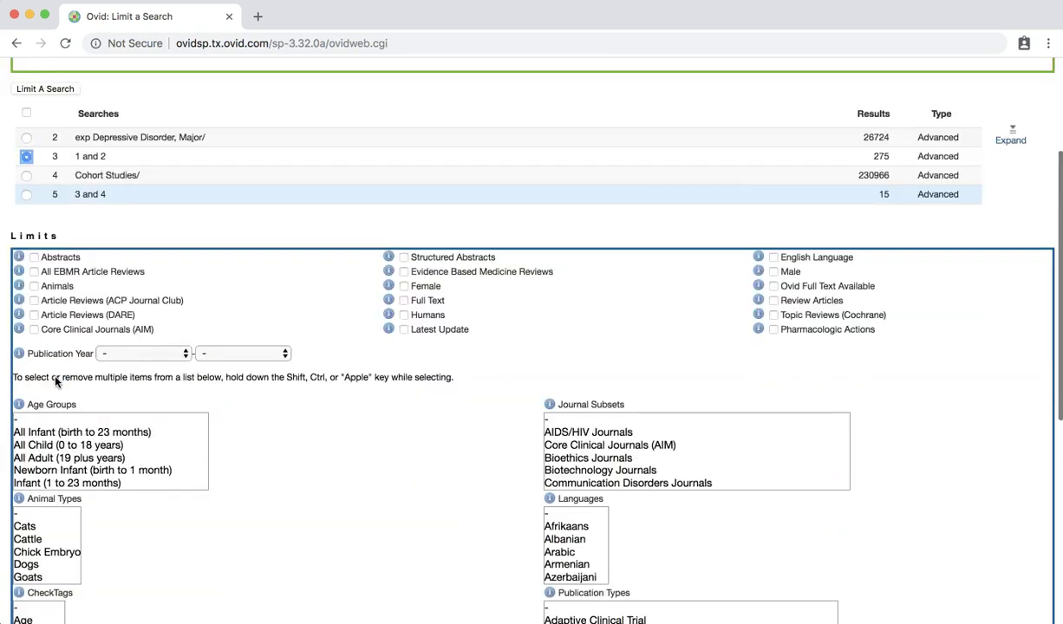
scroll(55, 377, down, 3)
drag(29, 499, 112, 502)
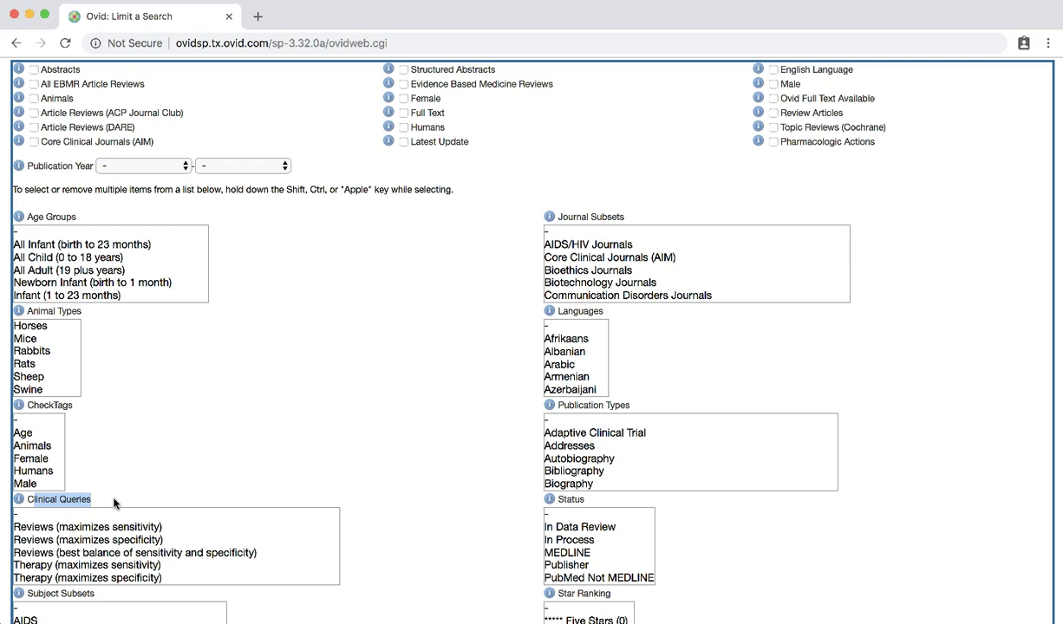
scroll(121, 530, down, 5)
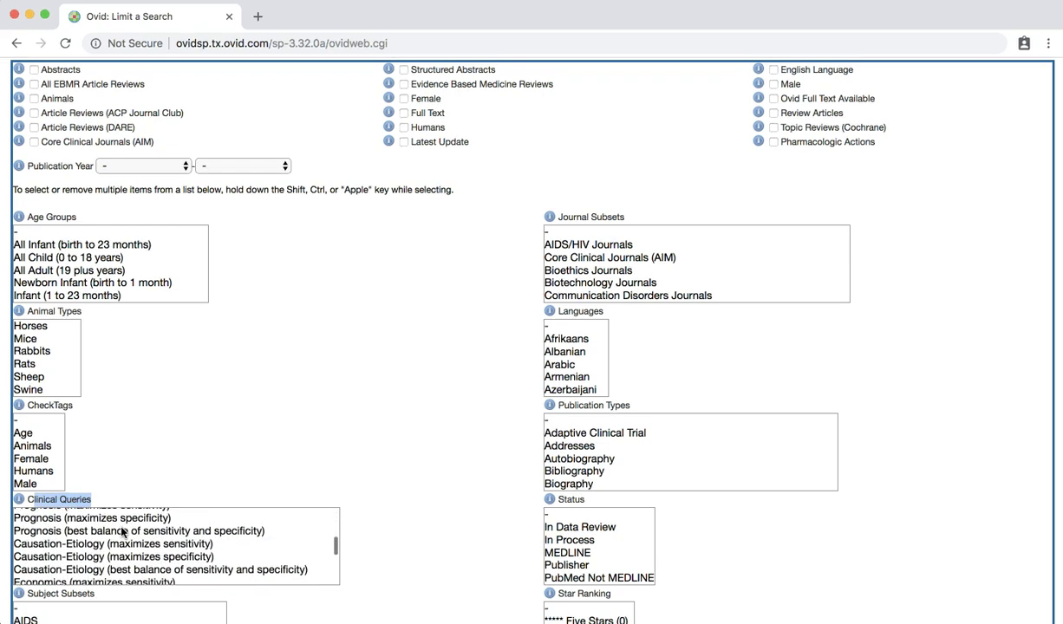
click(122, 531)
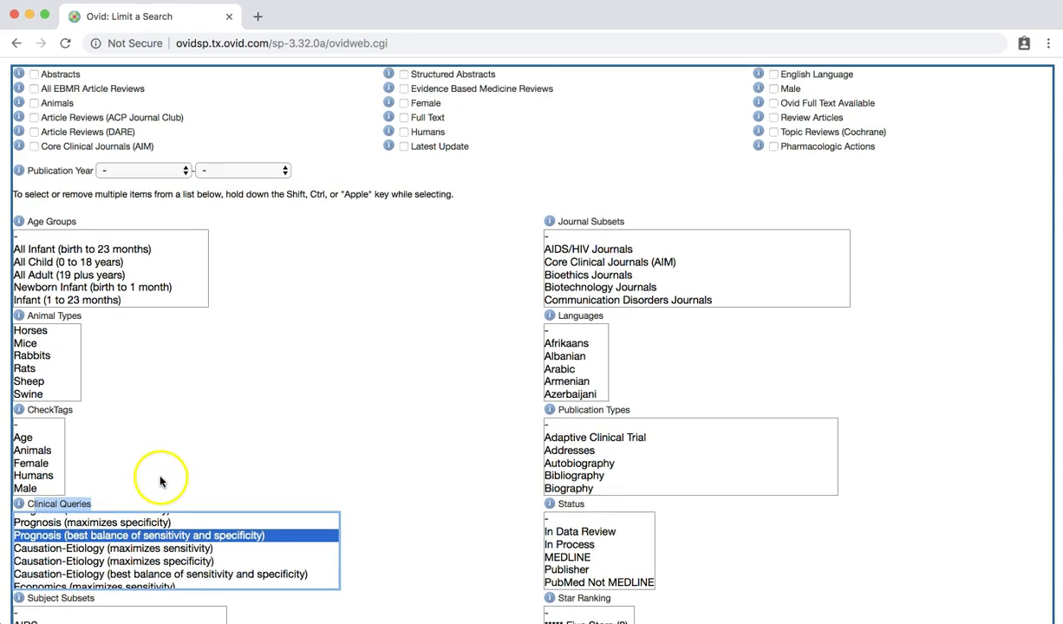
scroll(162, 480, up, 5)
click(55, 165)
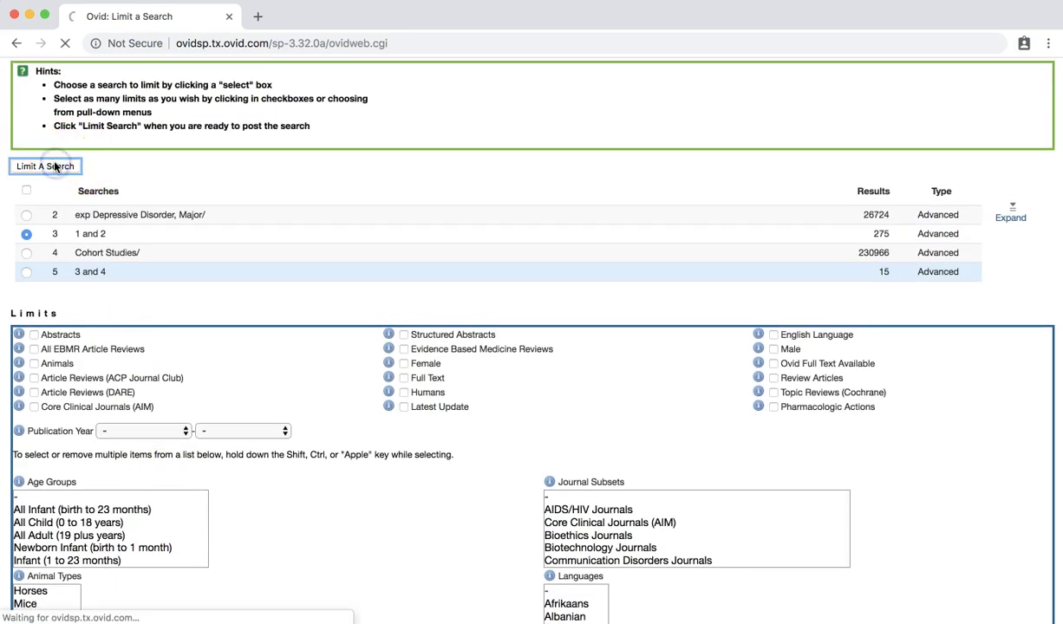